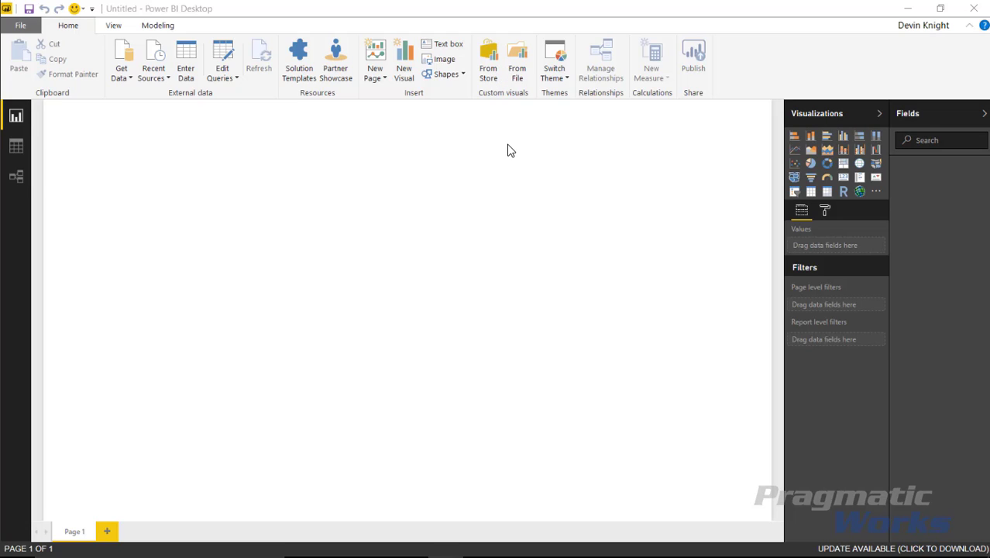
Import the Product Sales table from the Sales By Product.xlsx Excel workbook through Get Data
{"action": "left_click", "coordinate": [636, 186]}
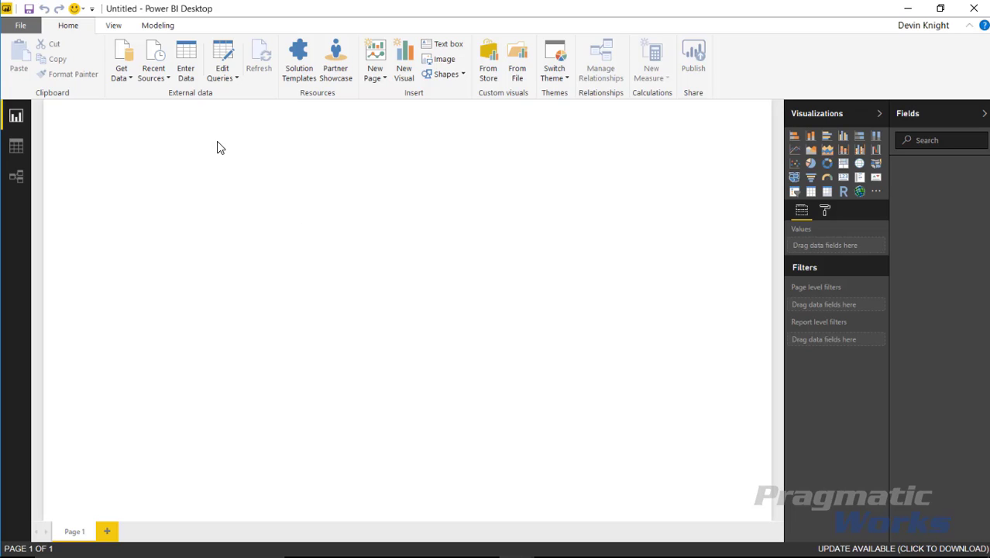
{"action": "left_click", "coordinate": [126, 80]}
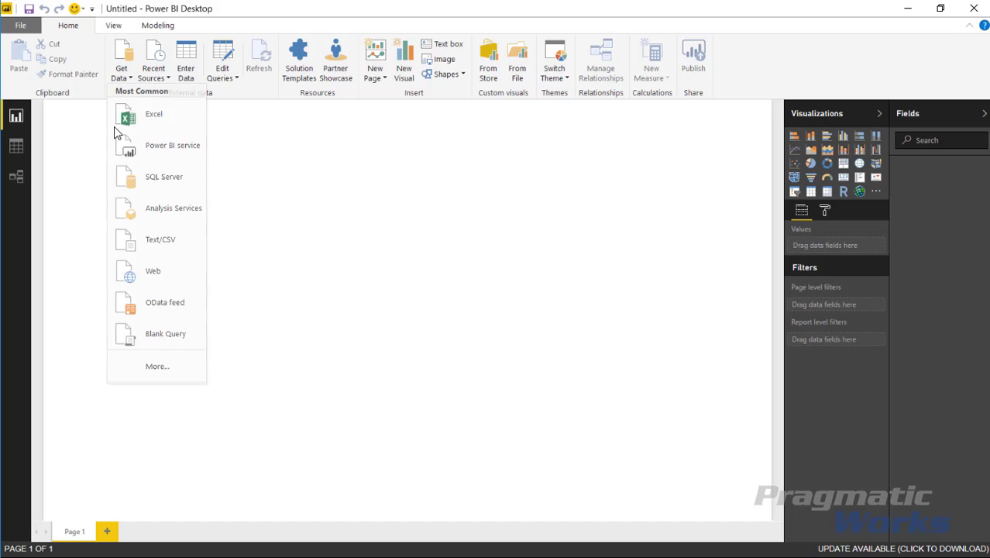
{"action": "left_click", "coordinate": [114, 126]}
{"action": "left_click", "coordinate": [117, 79]}
{"action": "left_click", "coordinate": [130, 110]}
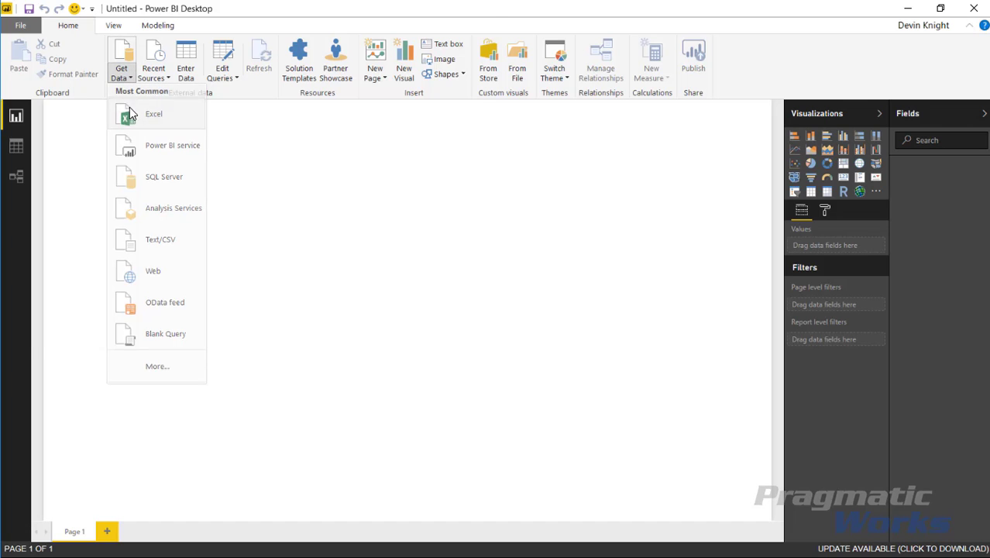
{"action": "left_click", "coordinate": [220, 102]}
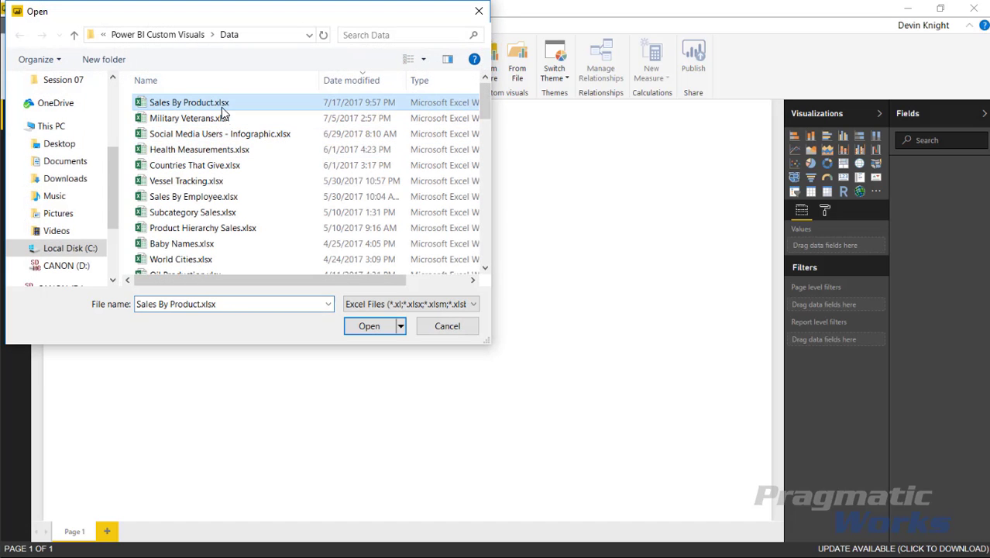
{"action": "left_click", "coordinate": [369, 325]}
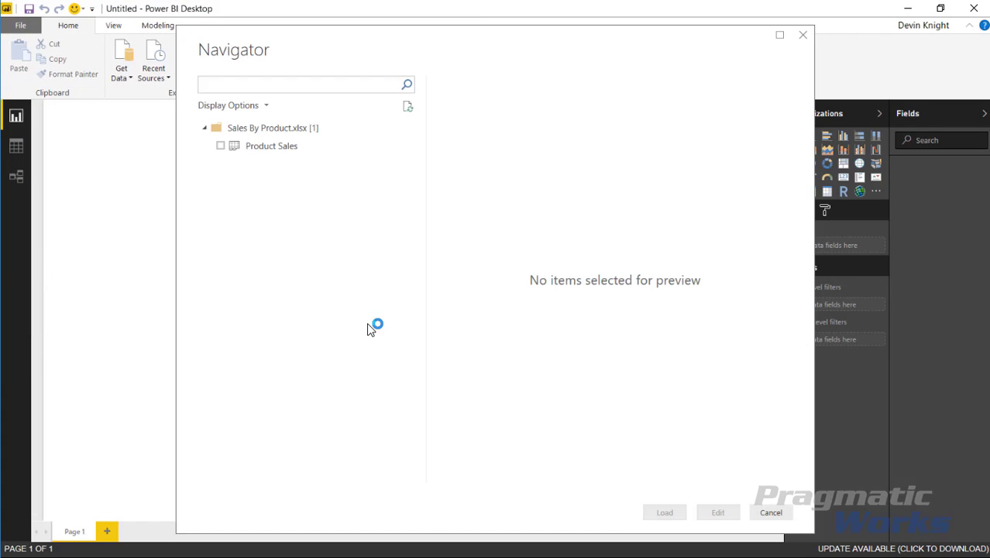
{"action": "left_click", "coordinate": [221, 146]}
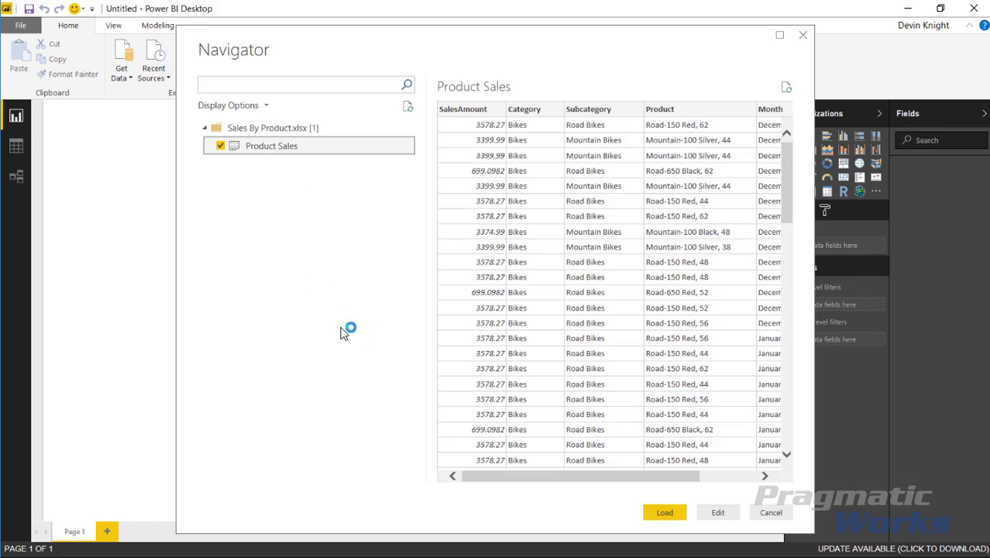
{"action": "left_click_drag", "start_coordinate": [674, 480], "coordinate": [720, 513]}
{"action": "left_click", "coordinate": [663, 516]}
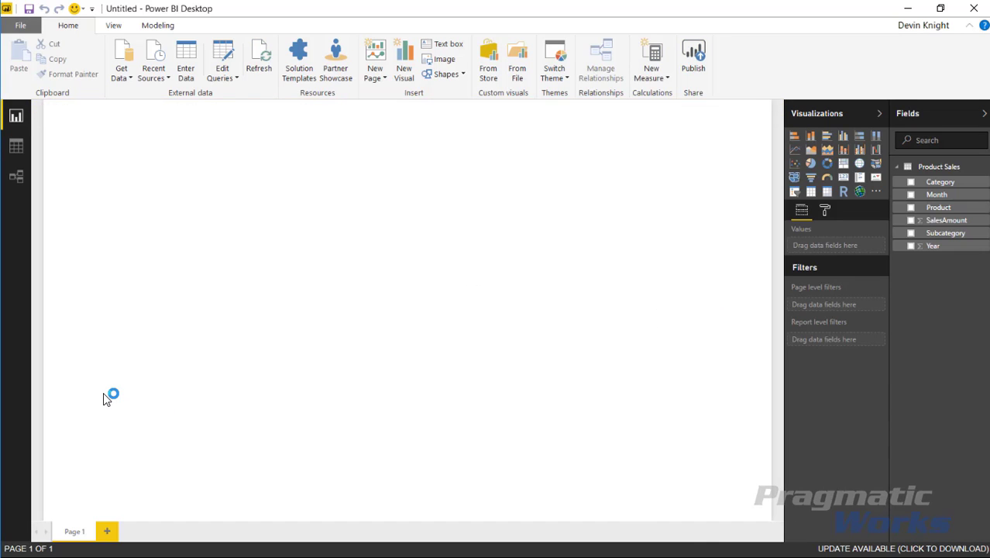
Add a stacked column chart with Year on the axis and SalesAmount as value, then widen it
{"action": "left_click", "coordinate": [811, 140]}
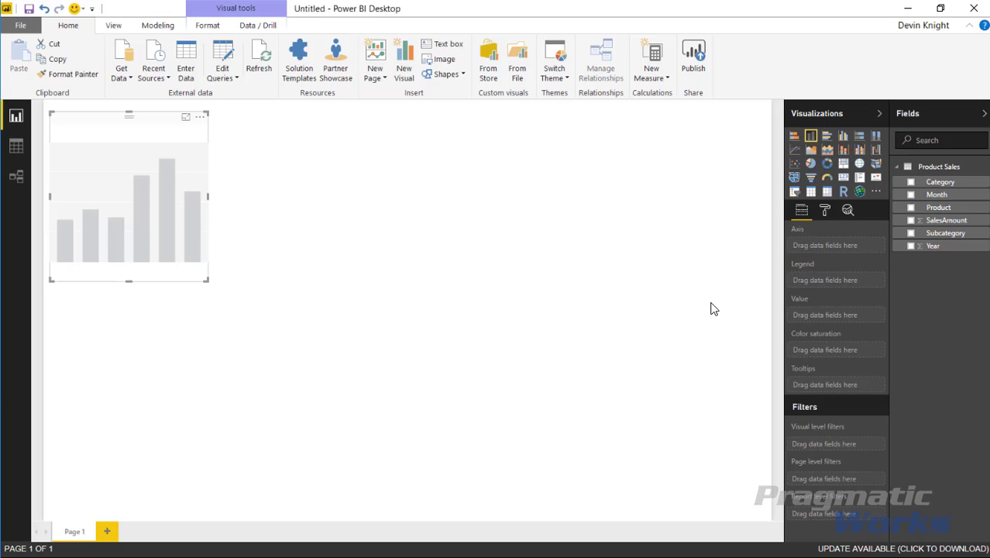
{"action": "left_click_drag", "start_coordinate": [920, 254], "coordinate": [851, 246]}
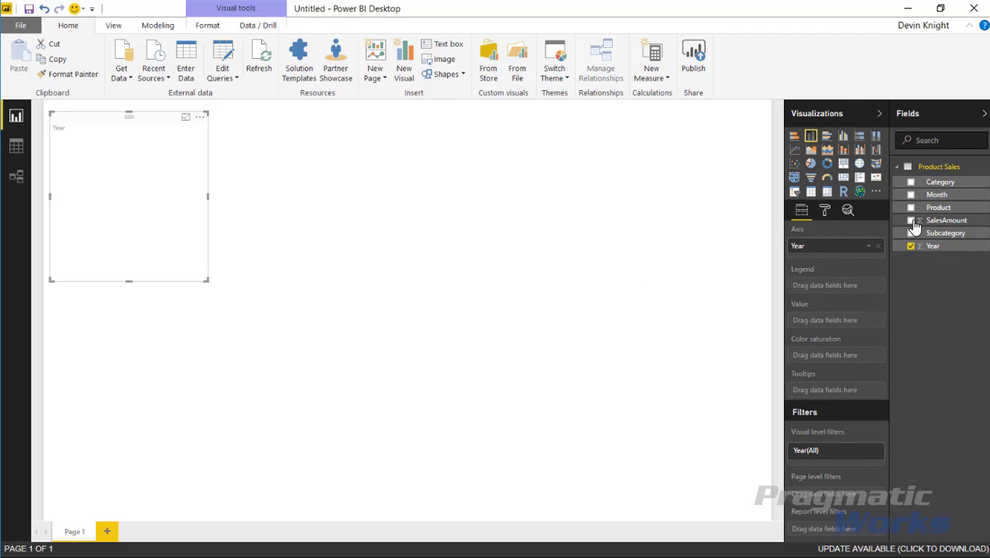
{"action": "left_click_drag", "start_coordinate": [914, 225], "coordinate": [883, 324]}
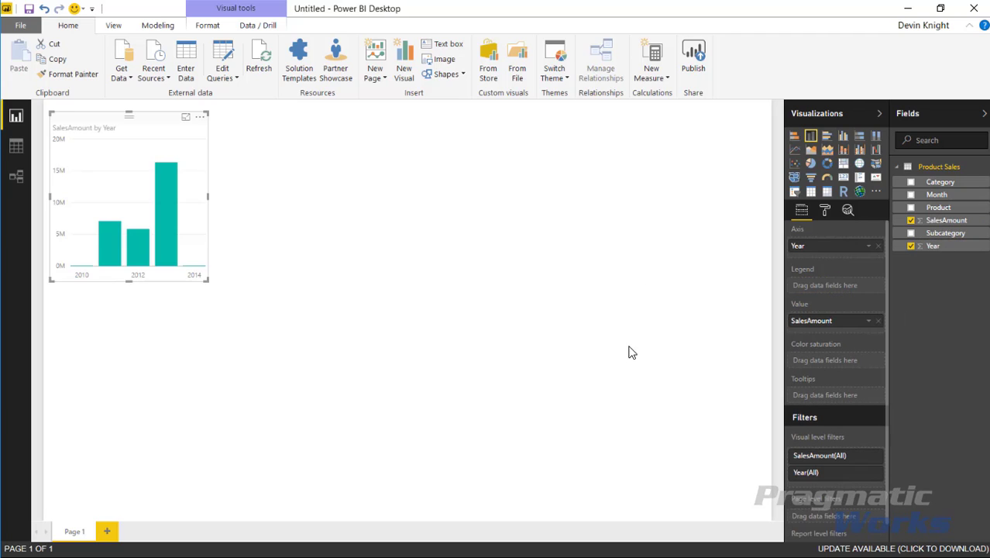
{"action": "left_click_drag", "start_coordinate": [207, 280], "coordinate": [530, 312]}
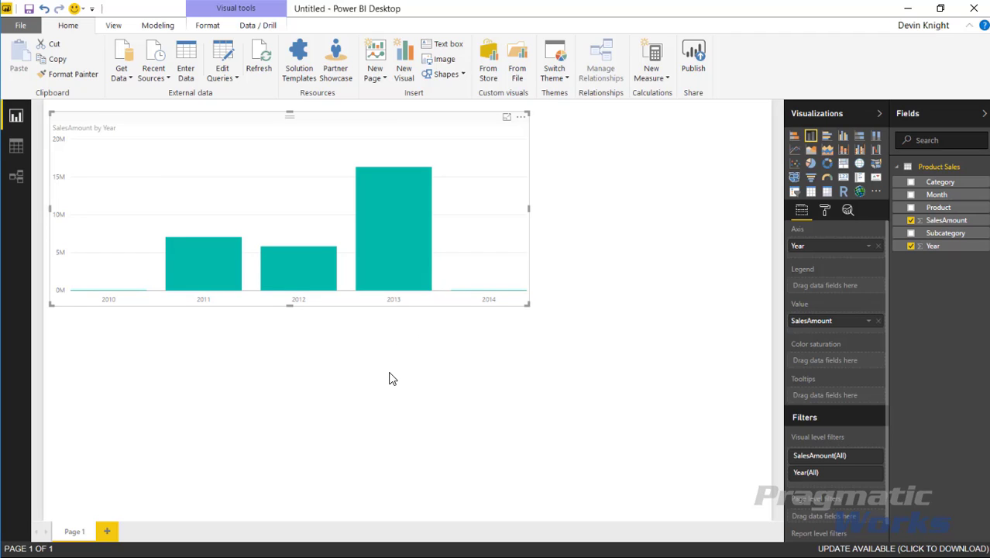
Add an enlarged pie chart below the column chart, split by Subcategory and sized by SalesAmount
{"action": "left_click", "coordinate": [362, 387]}
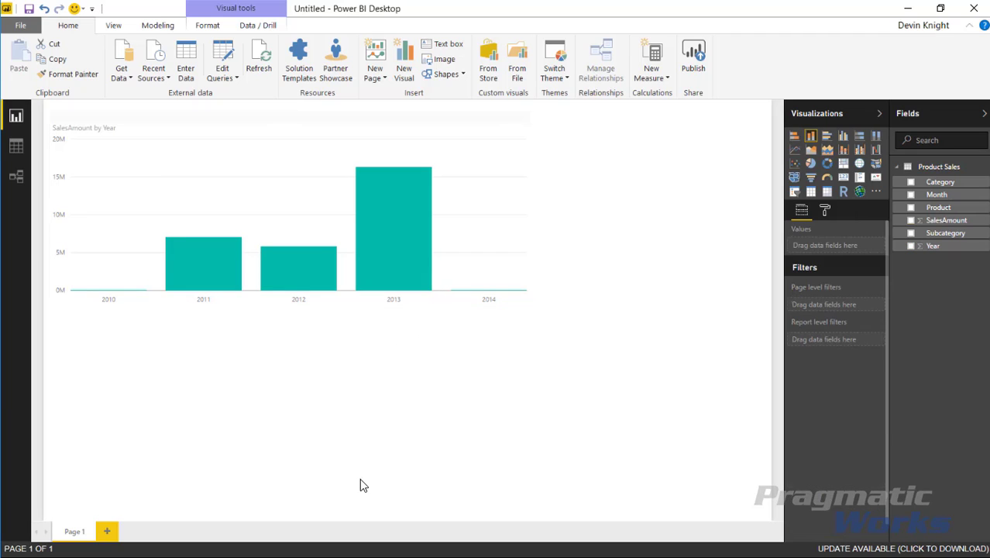
{"action": "left_click", "coordinate": [811, 165]}
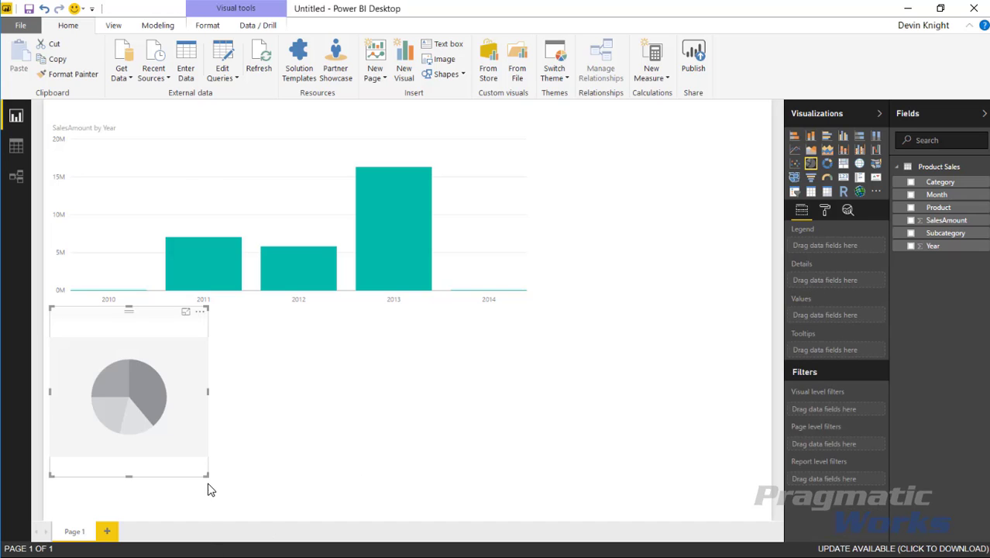
{"action": "left_click_drag", "start_coordinate": [208, 476], "coordinate": [370, 509]}
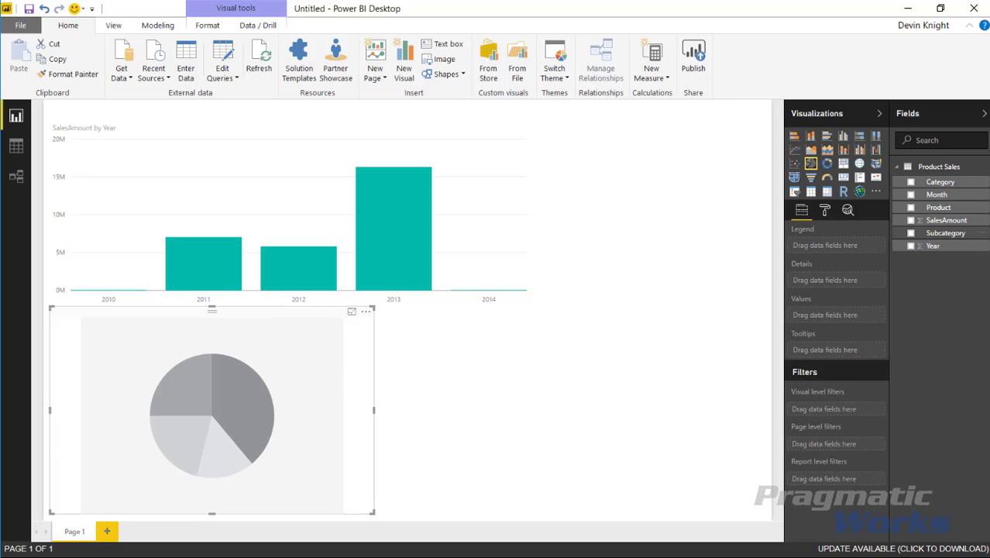
{"action": "left_click", "coordinate": [911, 234]}
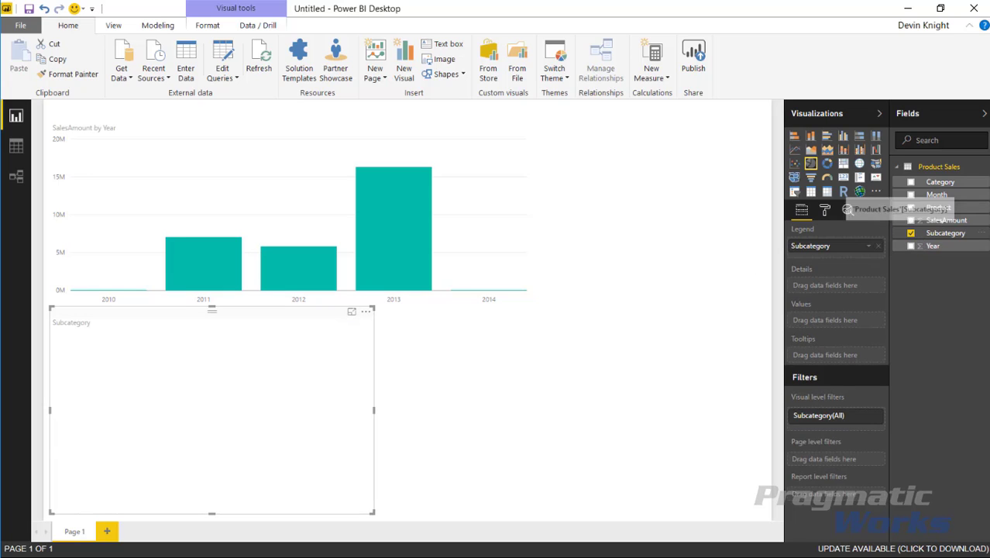
{"action": "left_click", "coordinate": [911, 220]}
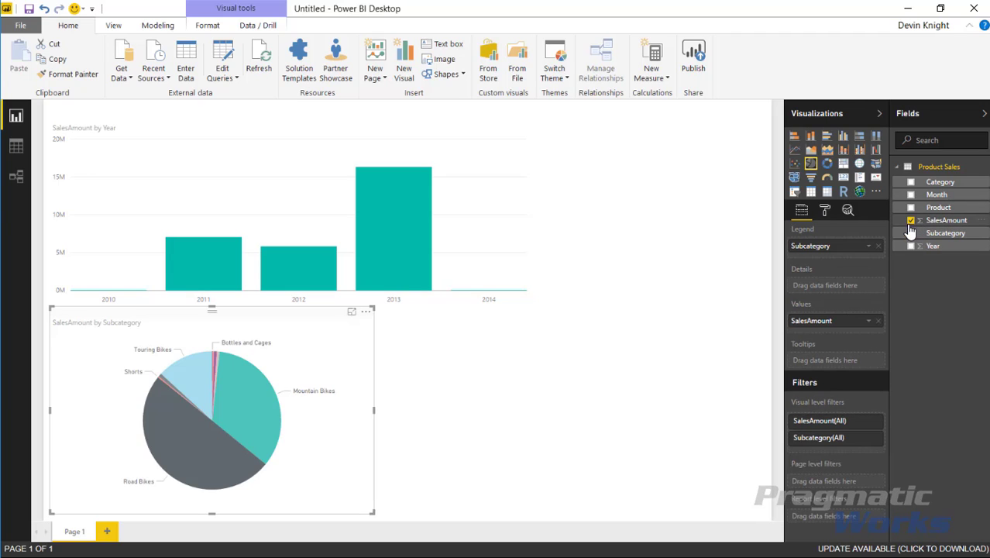
{"action": "left_click", "coordinate": [242, 397]}
{"action": "left_click", "coordinate": [182, 379]}
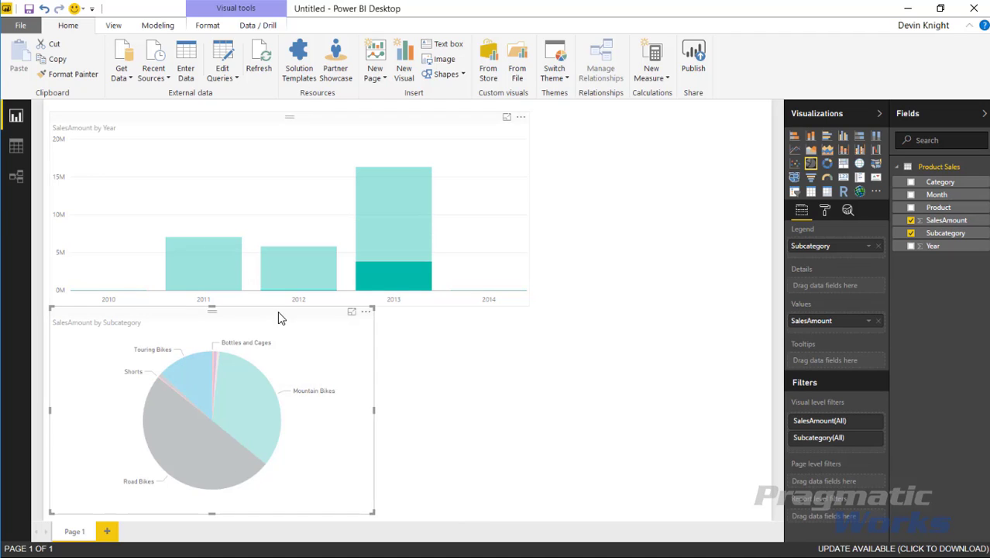
{"action": "left_click_drag", "start_coordinate": [203, 457], "coordinate": [204, 455]}
{"action": "left_click", "coordinate": [211, 424]}
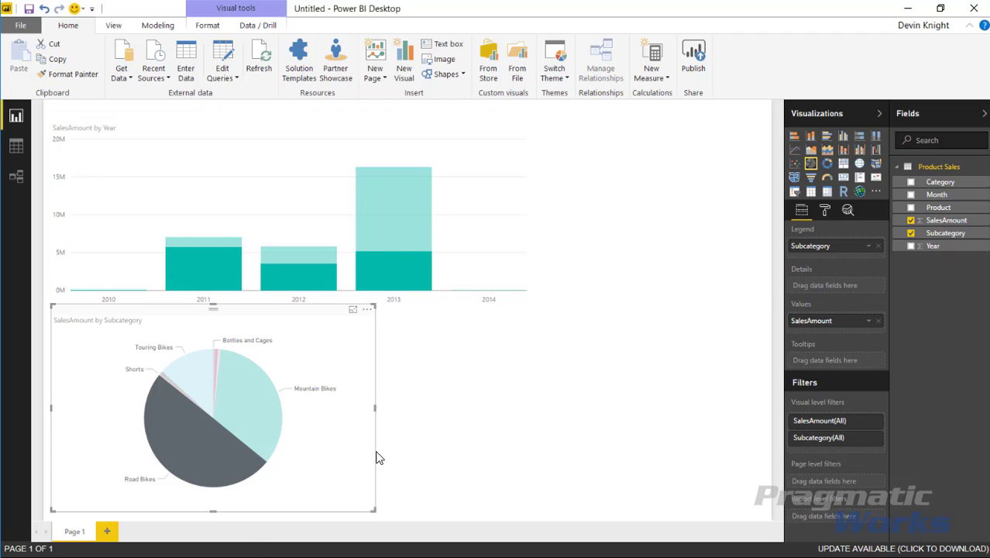
{"action": "left_click", "coordinate": [300, 366]}
{"action": "left_click", "coordinate": [493, 286]}
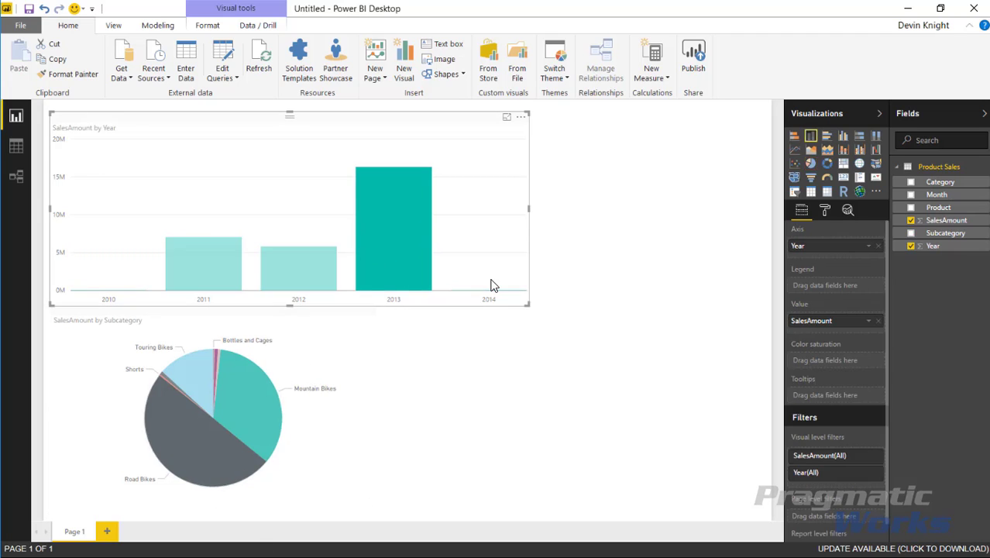
{"action": "left_click", "coordinate": [372, 259]}
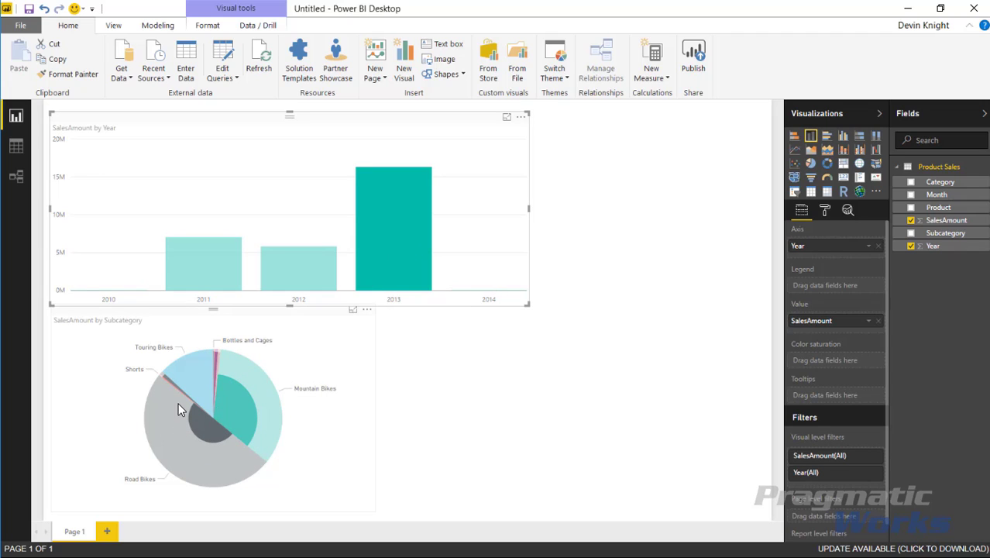
{"action": "mouse_move", "coordinate": [203, 397]}
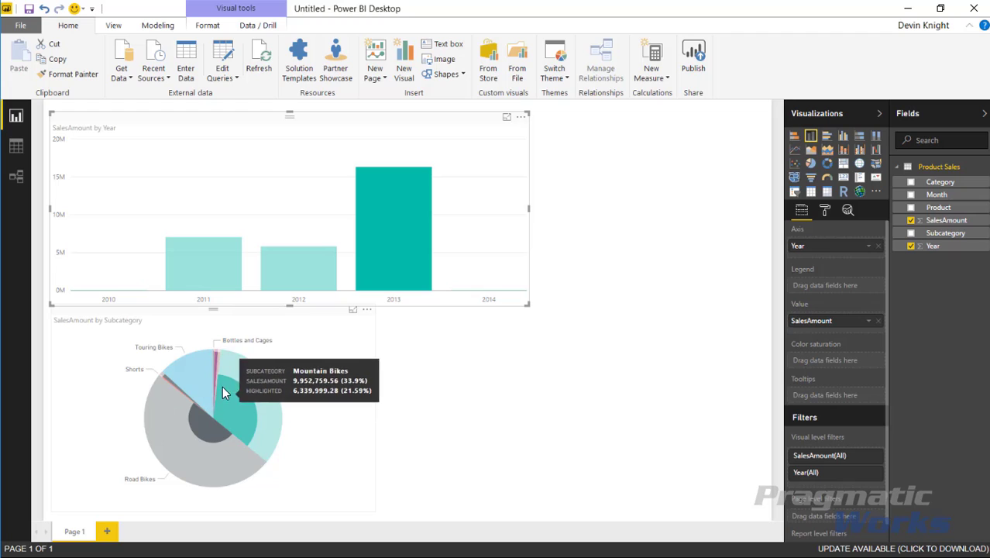
{"action": "left_click", "coordinate": [199, 279]}
{"action": "left_click", "coordinate": [299, 260]}
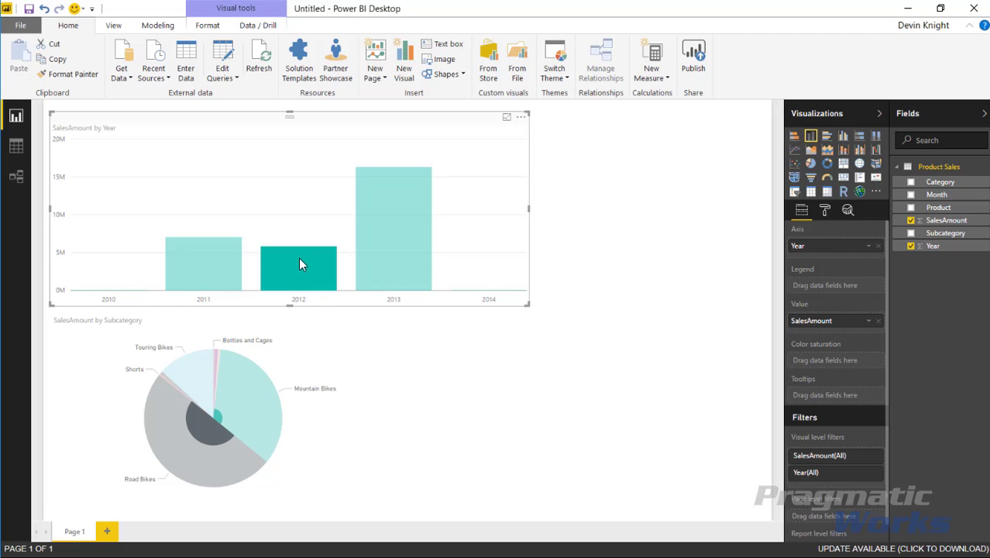
{"action": "left_click", "coordinate": [368, 294]}
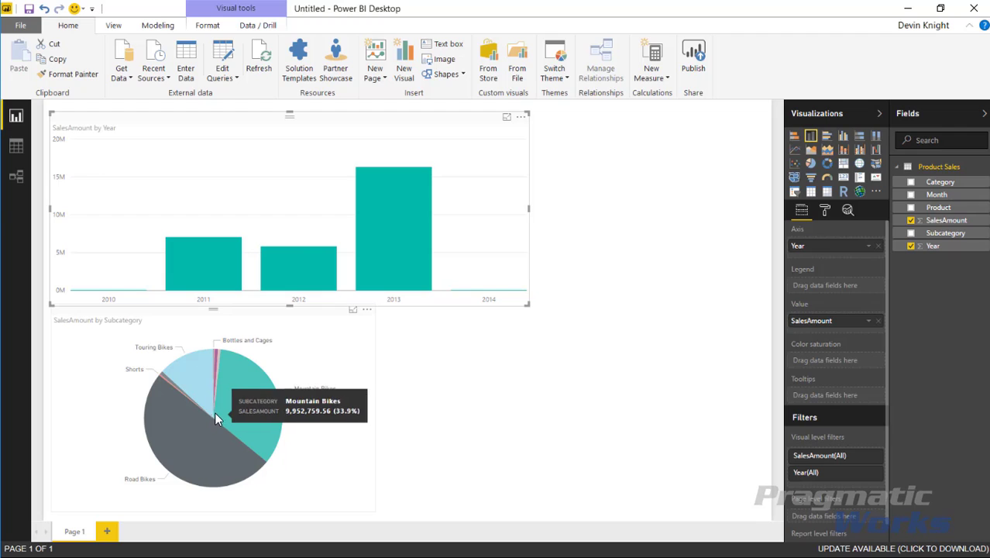
{"action": "mouse_move", "coordinate": [328, 265]}
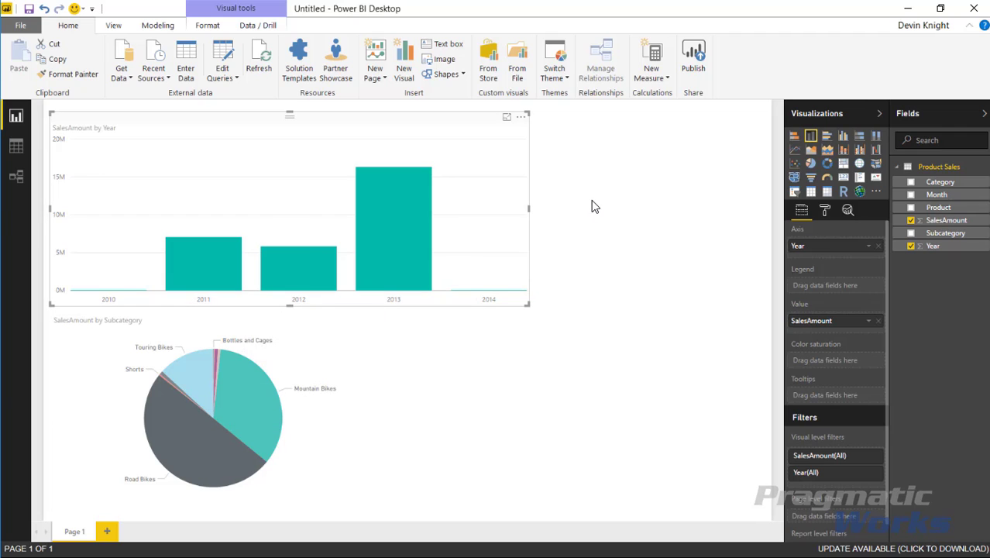
{"action": "left_click", "coordinate": [755, 279]}
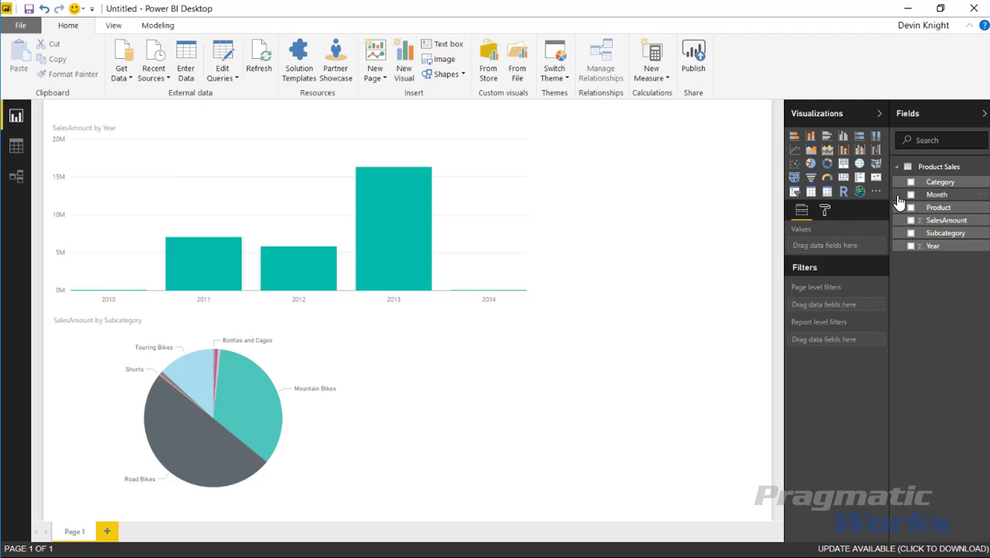
Search the custom visuals store for the Drilldown Player under All and add it to the report
{"action": "left_click", "coordinate": [876, 191]}
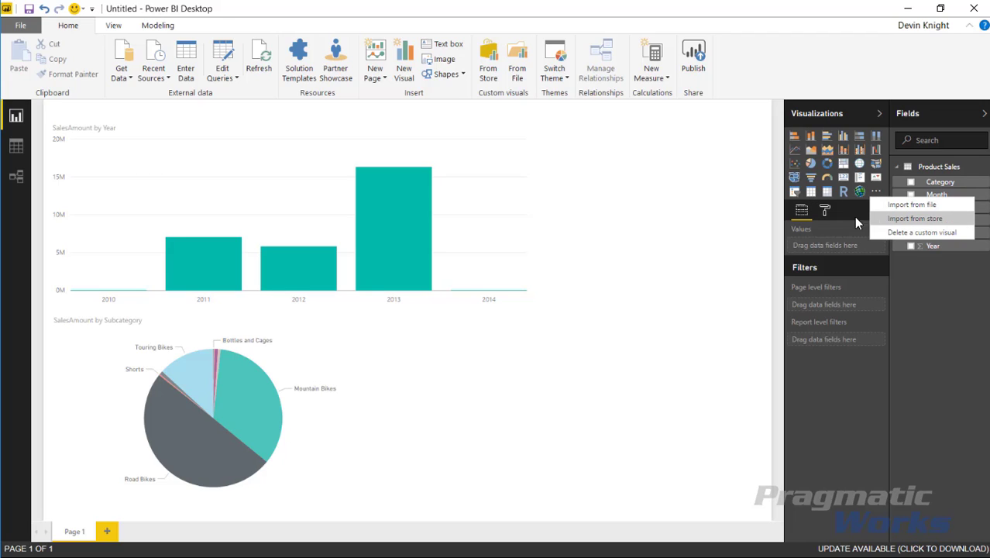
{"action": "left_click", "coordinate": [609, 159]}
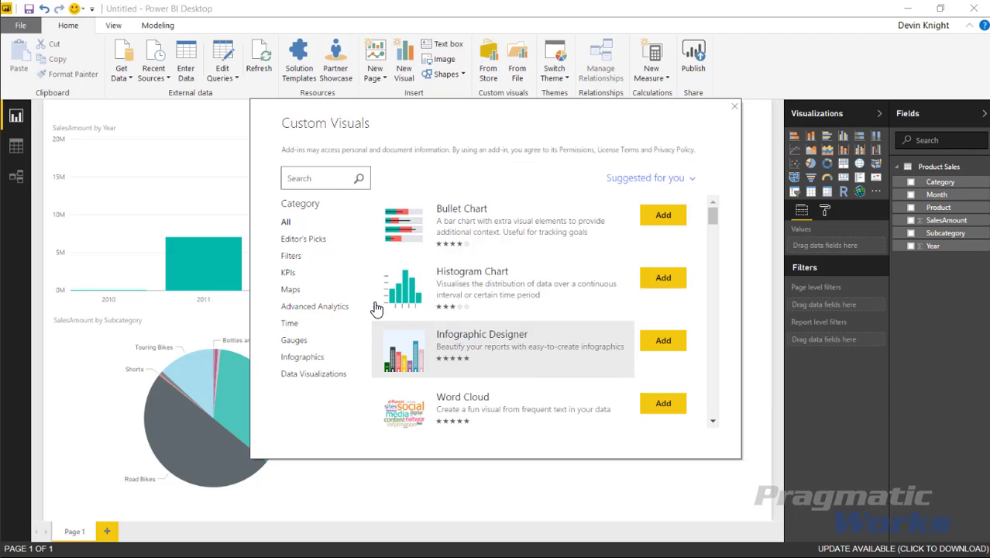
{"action": "left_click", "coordinate": [298, 260]}
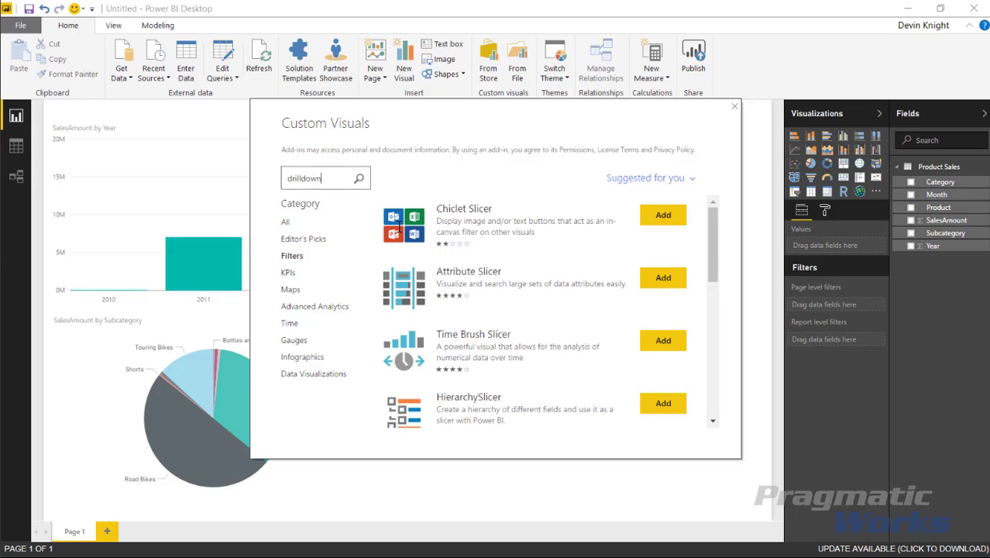
{"action": "type", "text": "layer"}
{"action": "key", "text": "Return"}
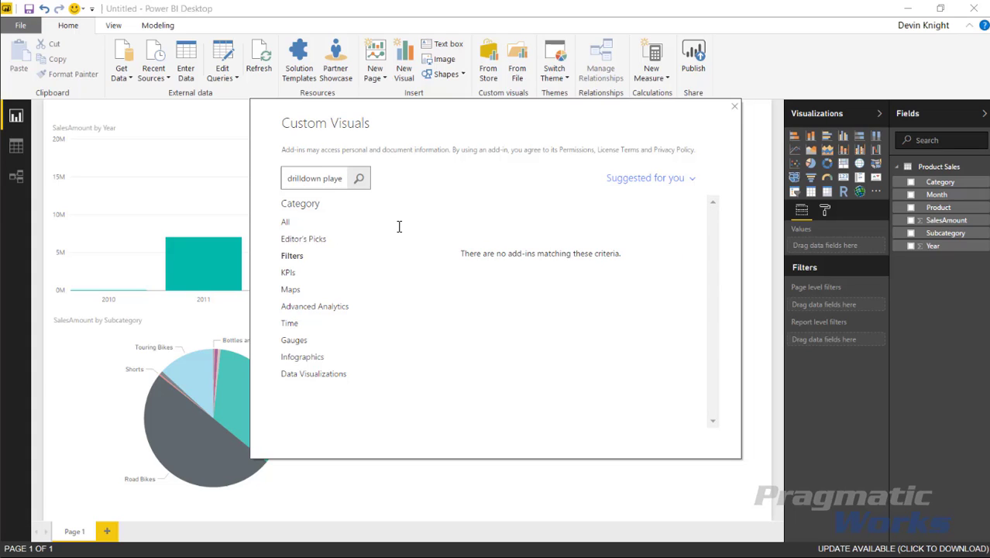
{"action": "left_click", "coordinate": [286, 222]}
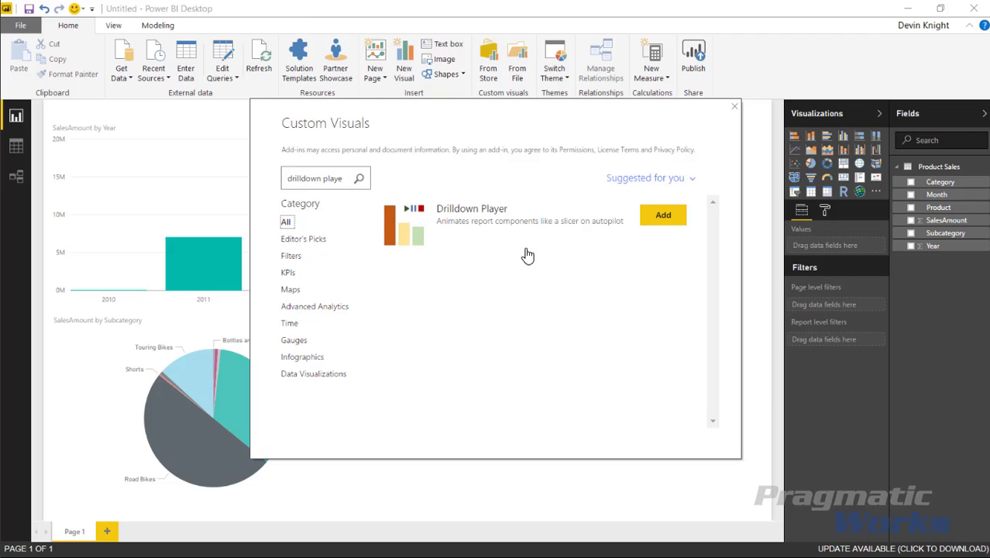
{"action": "left_click", "coordinate": [660, 215]}
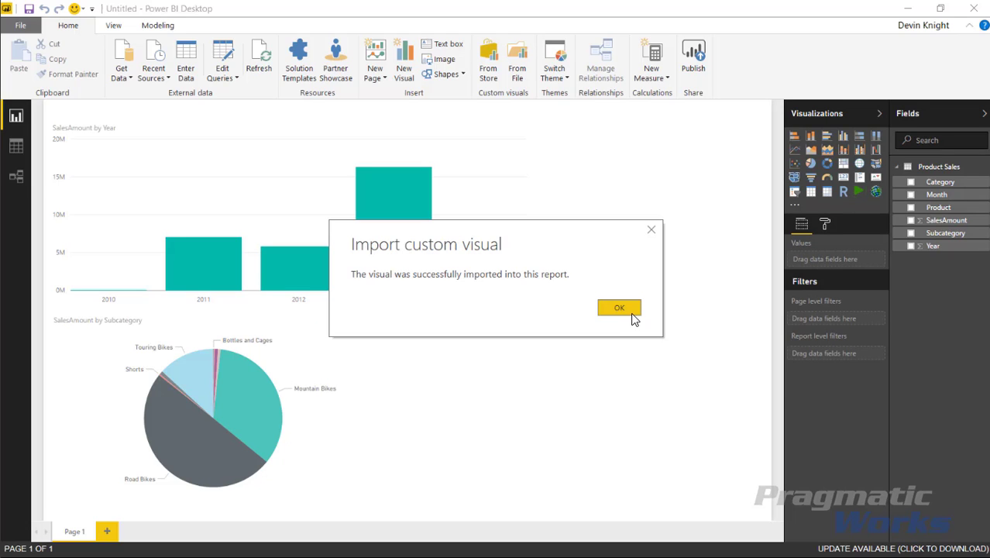
Dismiss the import confirmation and place an enlarged Drilldown Player visual at the page's top right
{"action": "key", "text": "Return"}
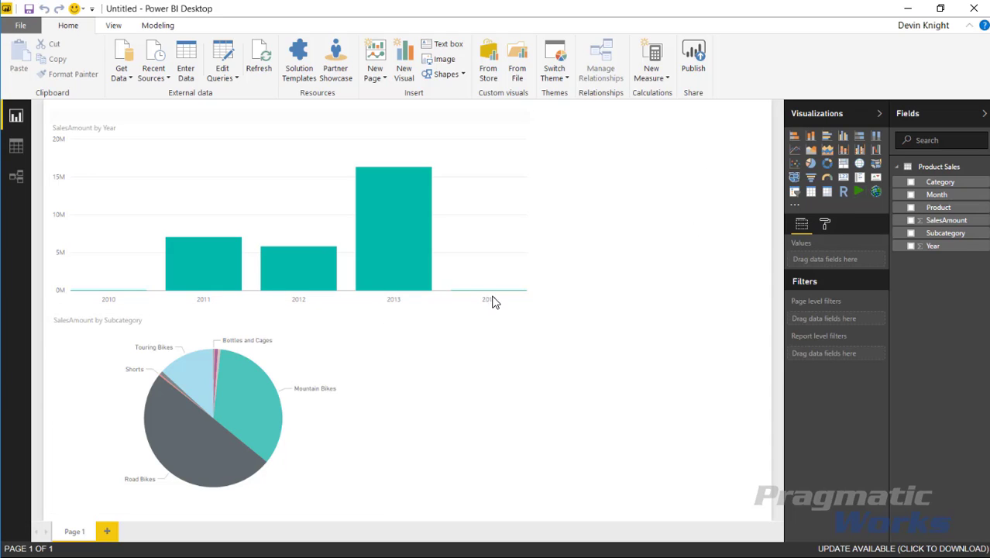
{"action": "left_click", "coordinate": [859, 194]}
{"action": "left_click_drag", "start_coordinate": [494, 313], "coordinate": [725, 108]}
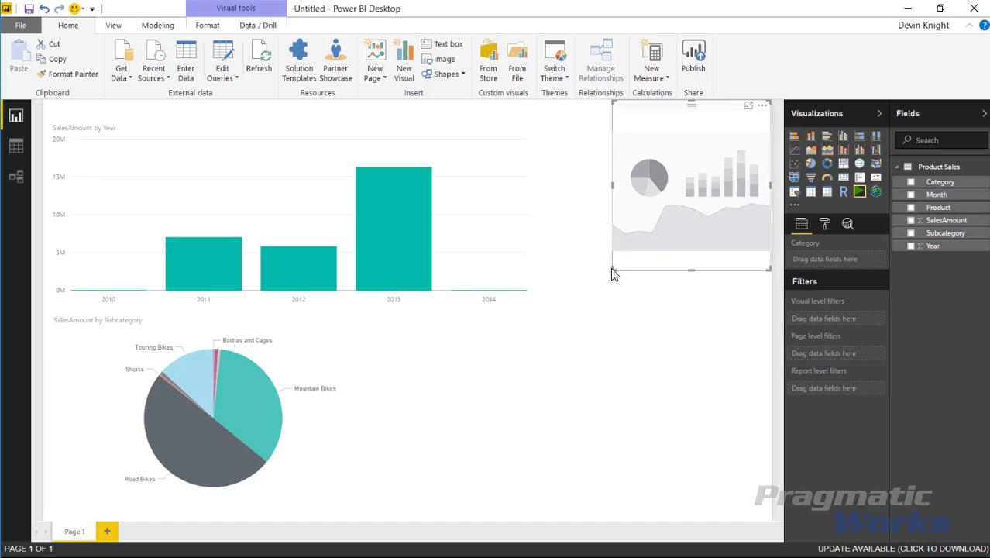
{"action": "left_click_drag", "start_coordinate": [612, 270], "coordinate": [566, 294]}
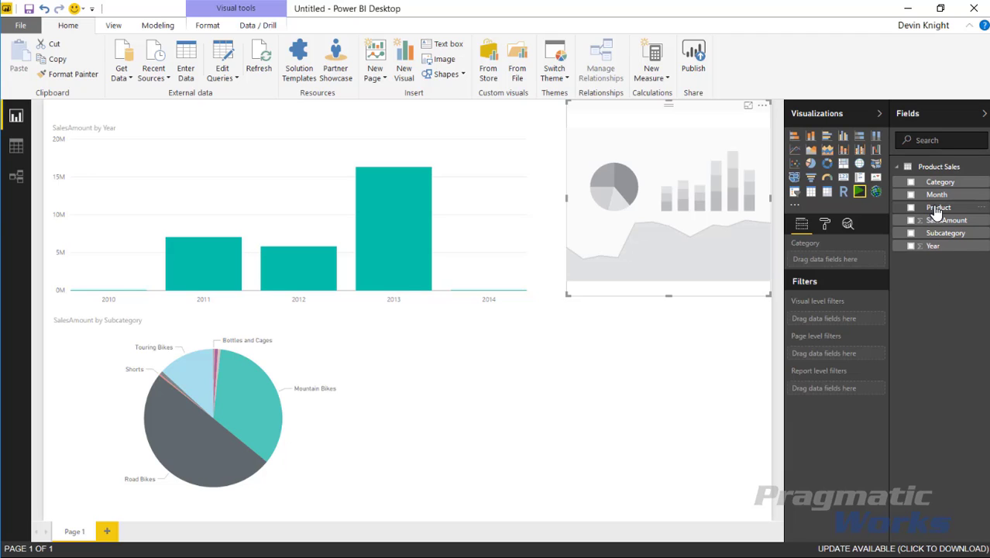
Give the player Category with Subcategory beneath it, then test drill down, drill up and expand-all
{"action": "left_click", "coordinate": [911, 182]}
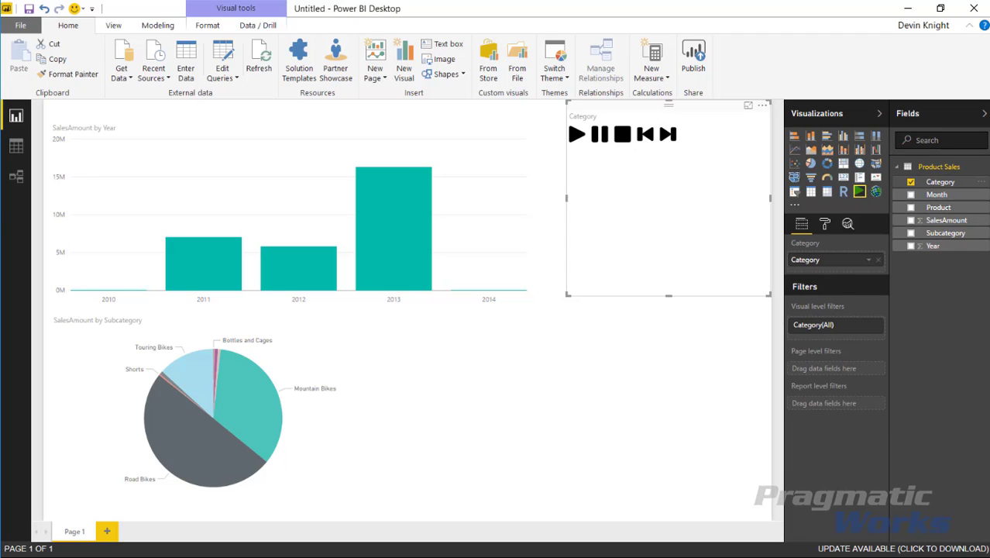
{"action": "left_click_drag", "start_coordinate": [945, 233], "coordinate": [852, 273]}
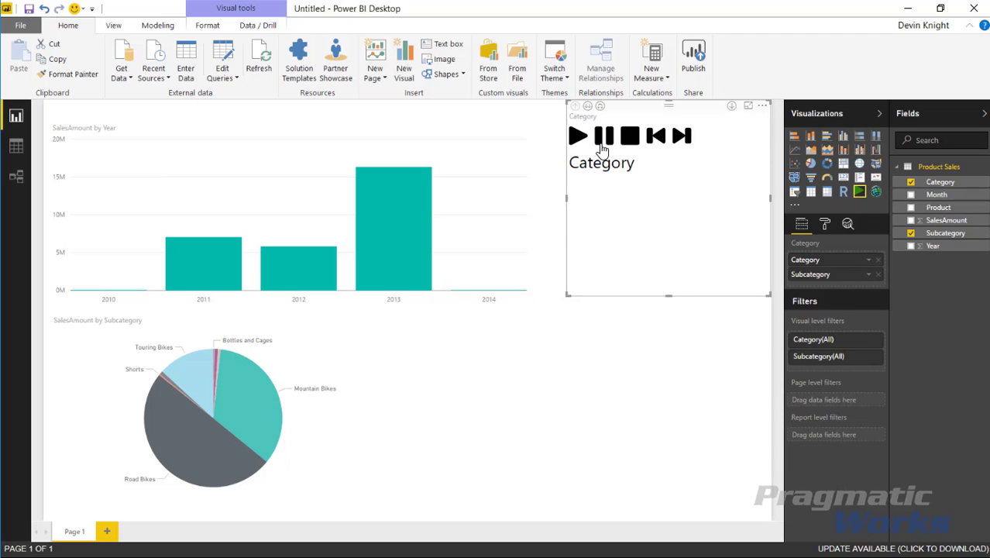
{"action": "left_click", "coordinate": [588, 107]}
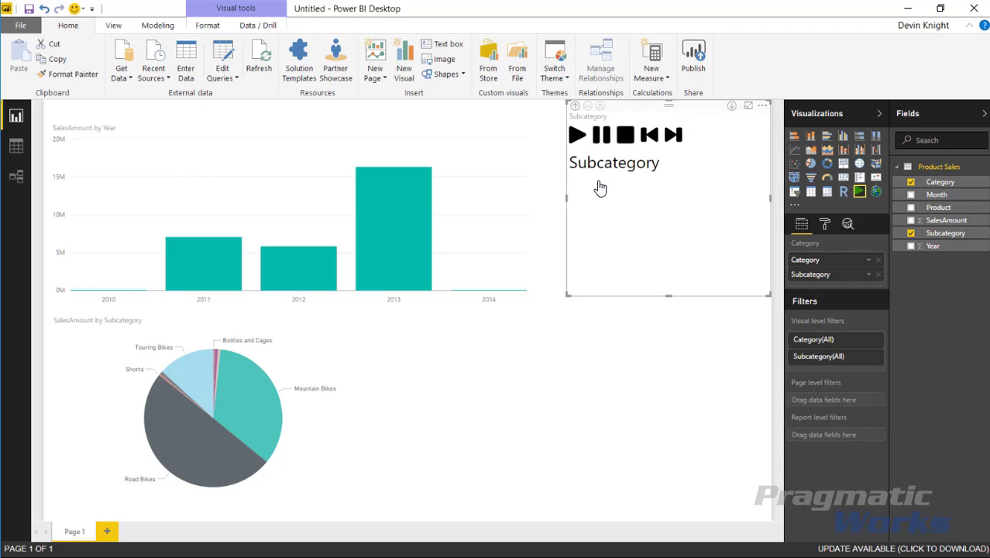
{"action": "left_click", "coordinate": [575, 106]}
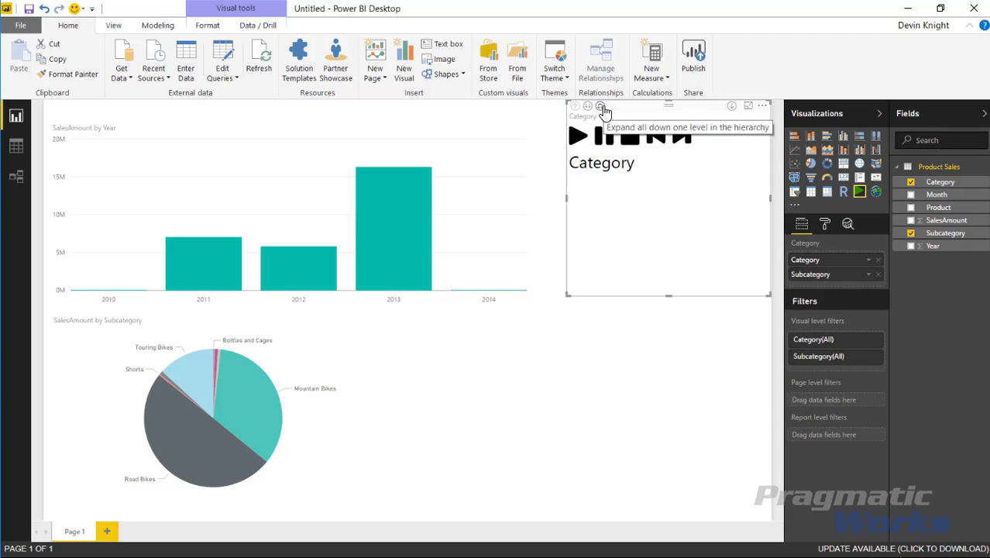
{"action": "left_click", "coordinate": [602, 107]}
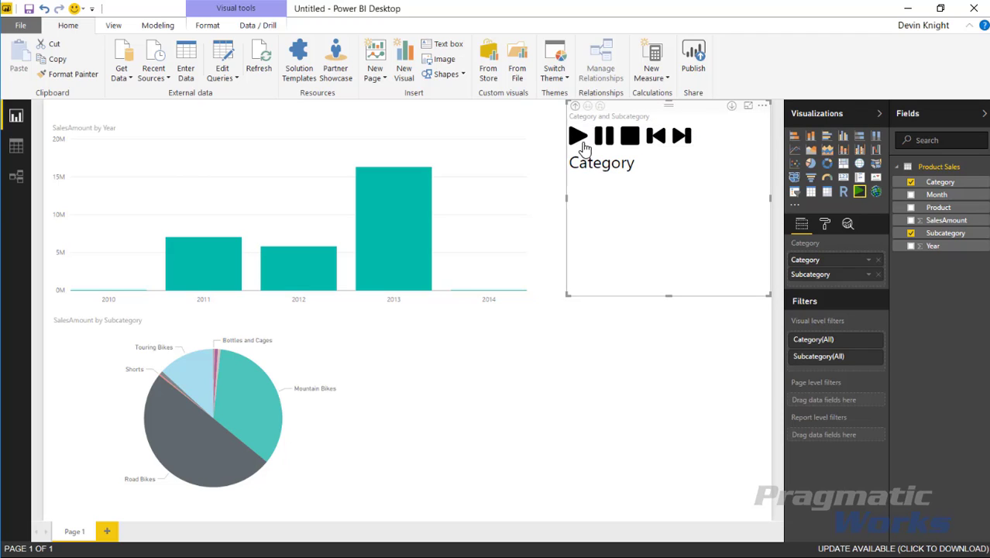
Return the player to Category level and play it through the categories to cross-filter both charts
{"action": "left_click", "coordinate": [574, 109]}
{"action": "left_click", "coordinate": [577, 138]}
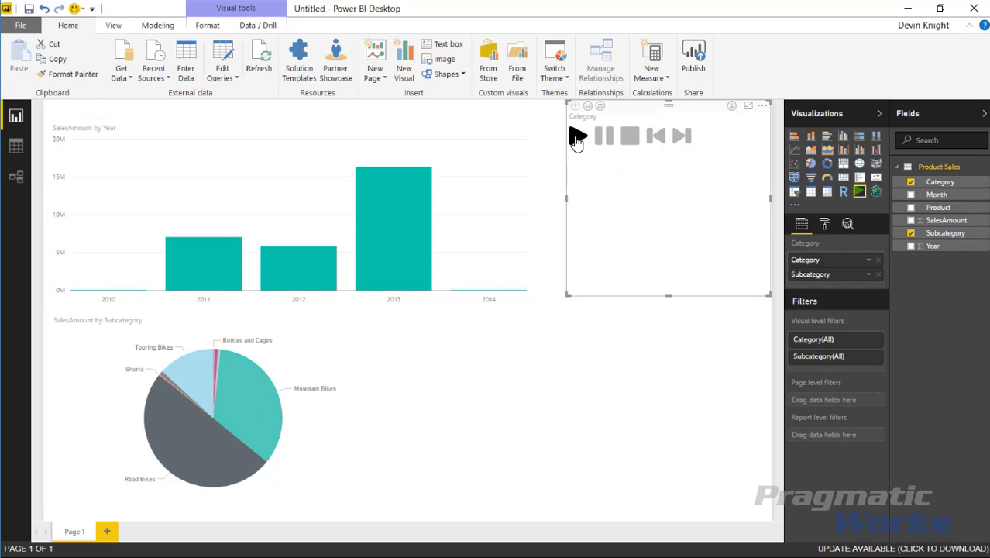
{"action": "left_click", "coordinate": [577, 139]}
Shorten the player, turn on Auto Play, set 1-second steps, and drill down to subcategories
{"action": "left_click", "coordinate": [826, 227]}
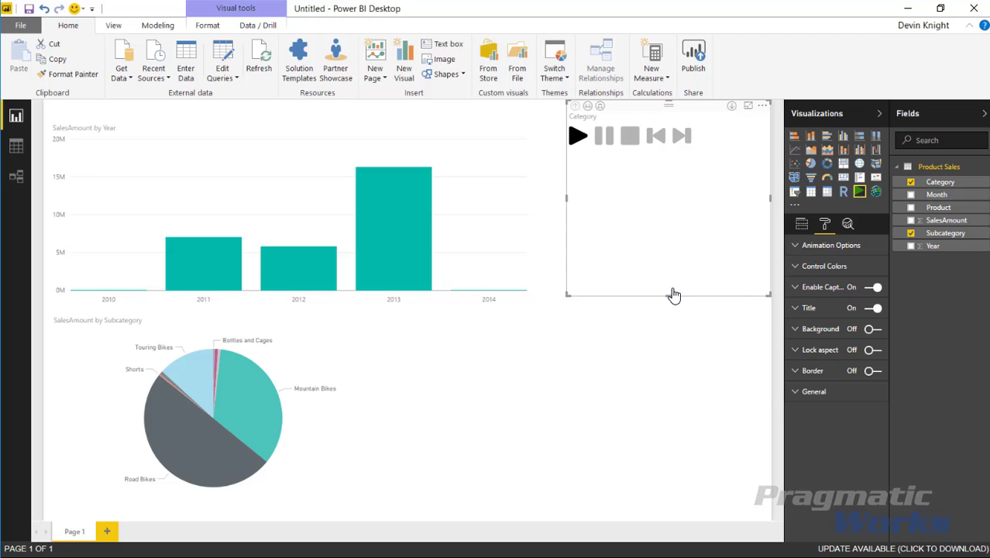
{"action": "left_click_drag", "start_coordinate": [669, 302], "coordinate": [656, 195]}
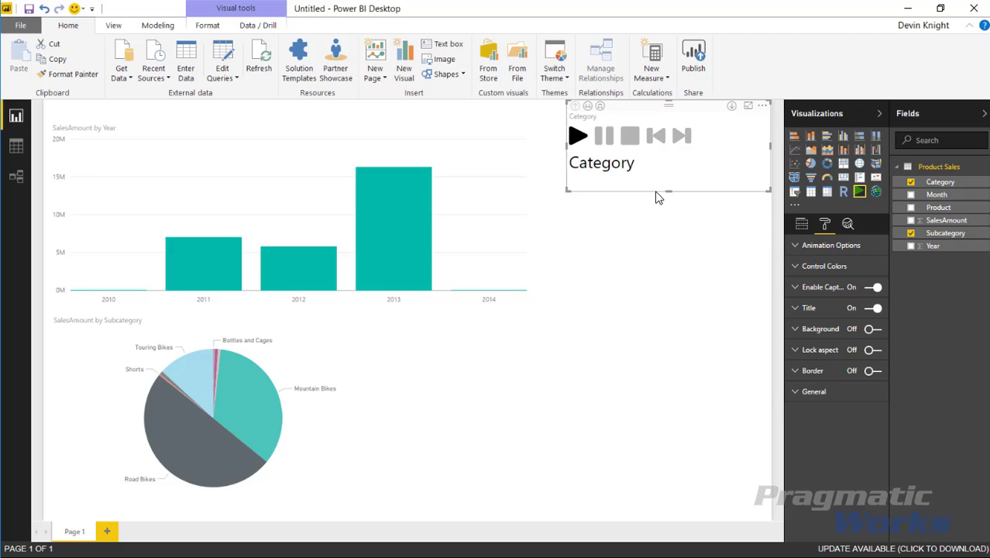
{"action": "left_click", "coordinate": [795, 245]}
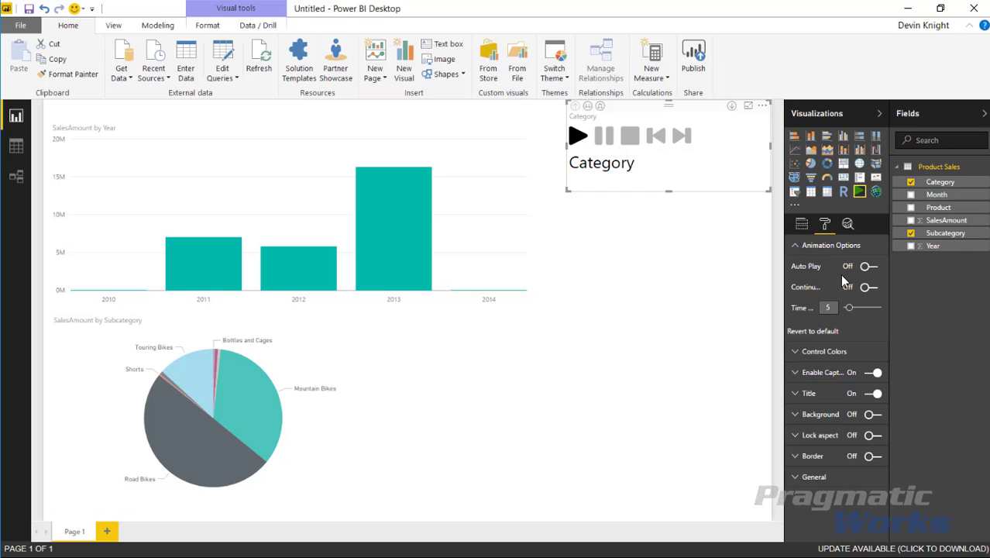
{"action": "left_click", "coordinate": [867, 267]}
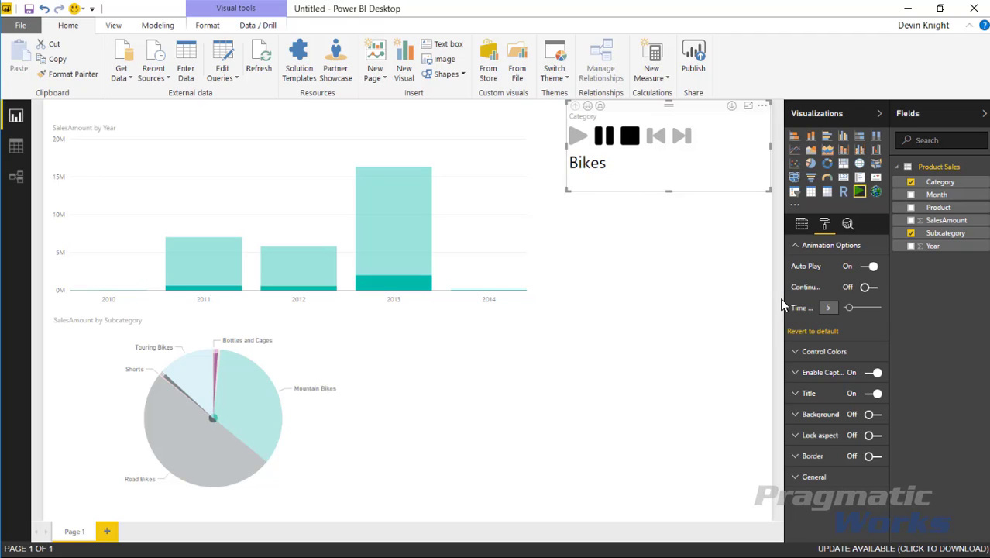
{"action": "left_click_drag", "start_coordinate": [781, 303], "coordinate": [711, 350]}
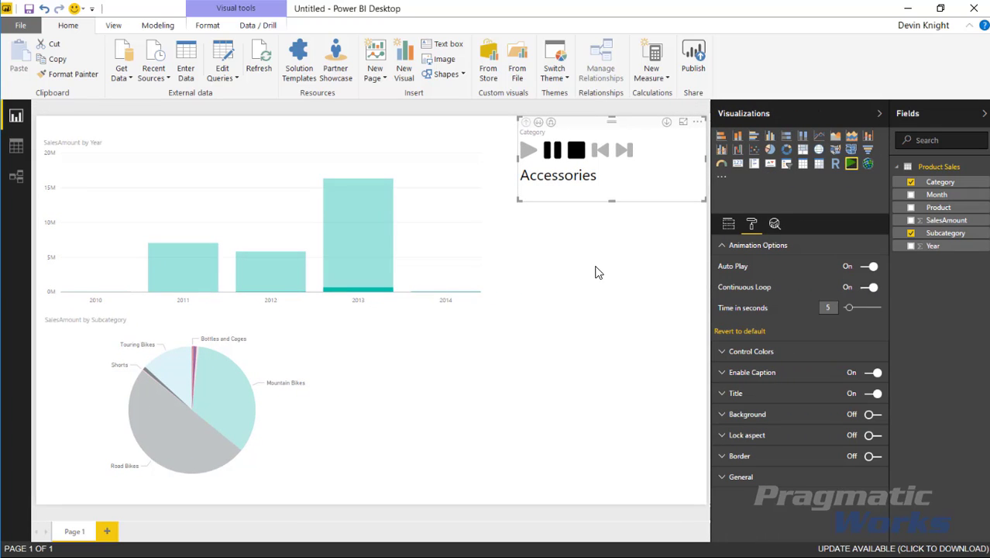
{"action": "left_click_drag", "start_coordinate": [710, 294], "coordinate": [757, 293]}
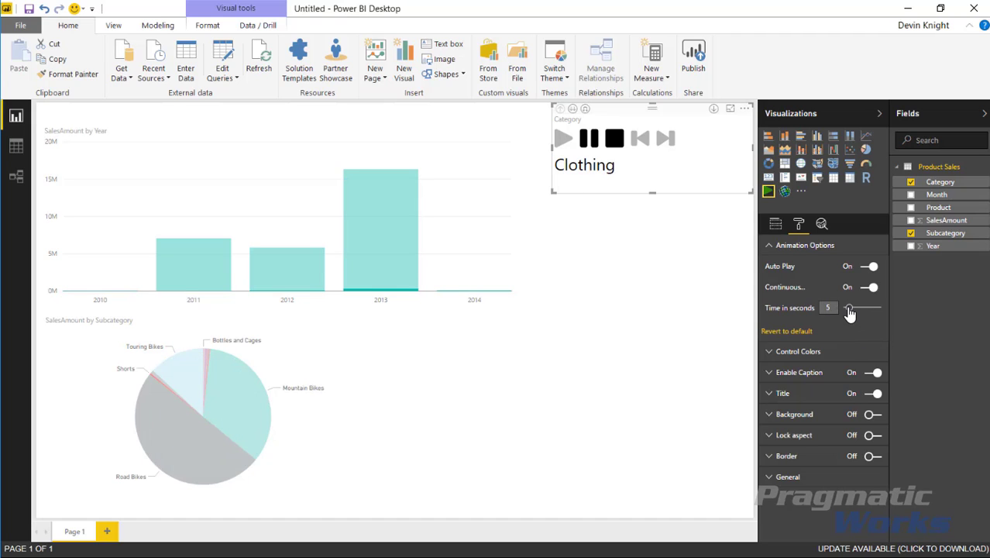
{"action": "left_click_drag", "start_coordinate": [850, 311], "coordinate": [846, 313]}
{"action": "left_click", "coordinate": [572, 109]}
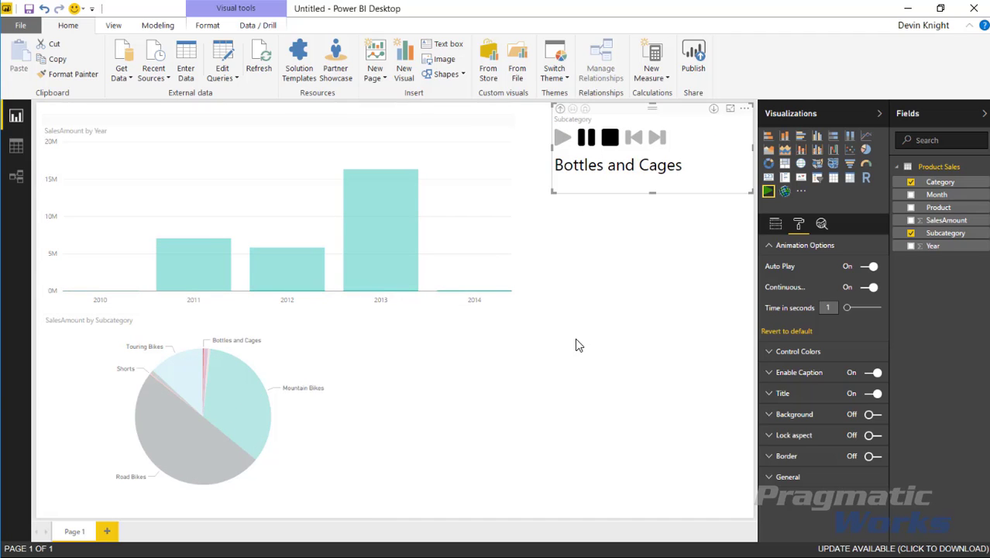
In Control Colors, enable Show all, try a red Play button, revert to default, then re-enable Show all
{"action": "left_click", "coordinate": [770, 246]}
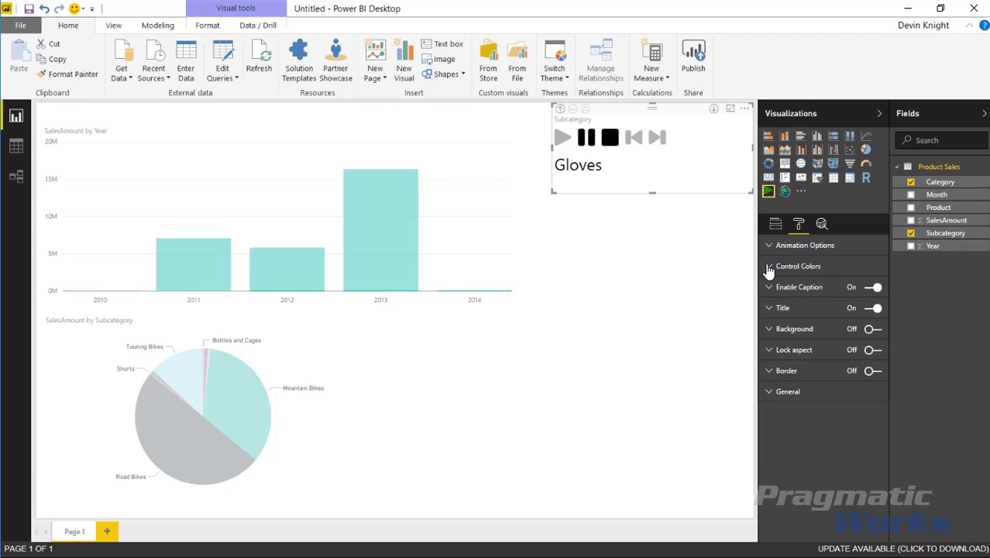
{"action": "left_click", "coordinate": [769, 267]}
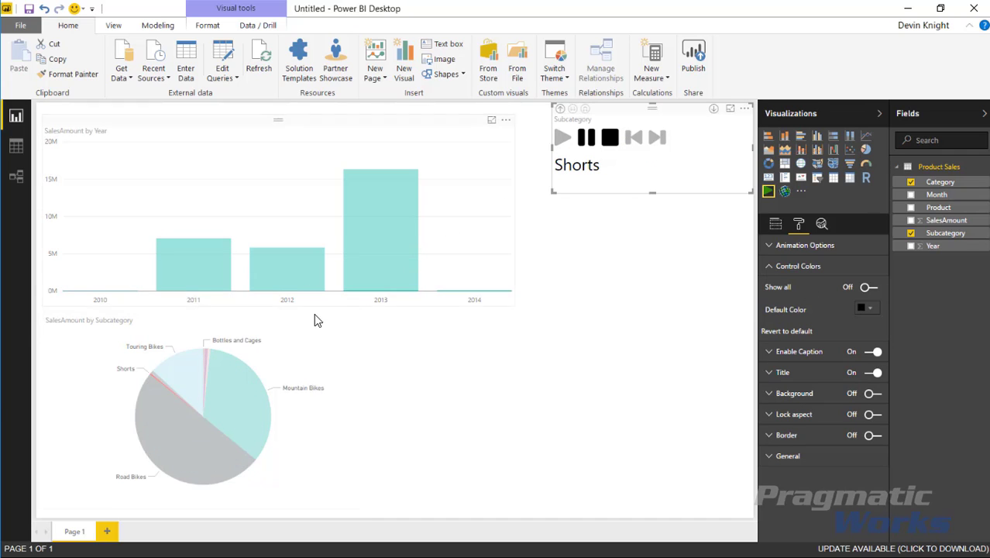
{"action": "left_click", "coordinate": [868, 288]}
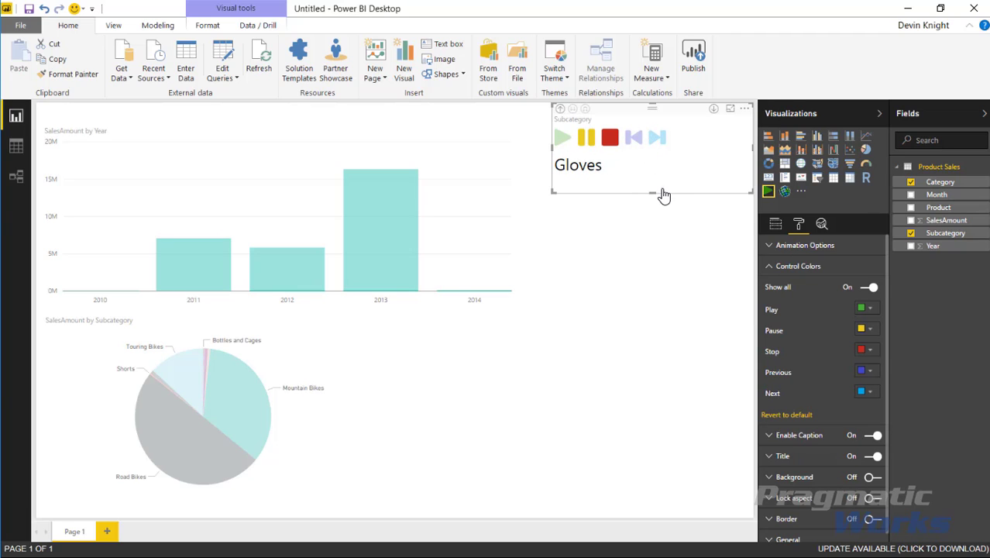
{"action": "left_click", "coordinate": [866, 308]}
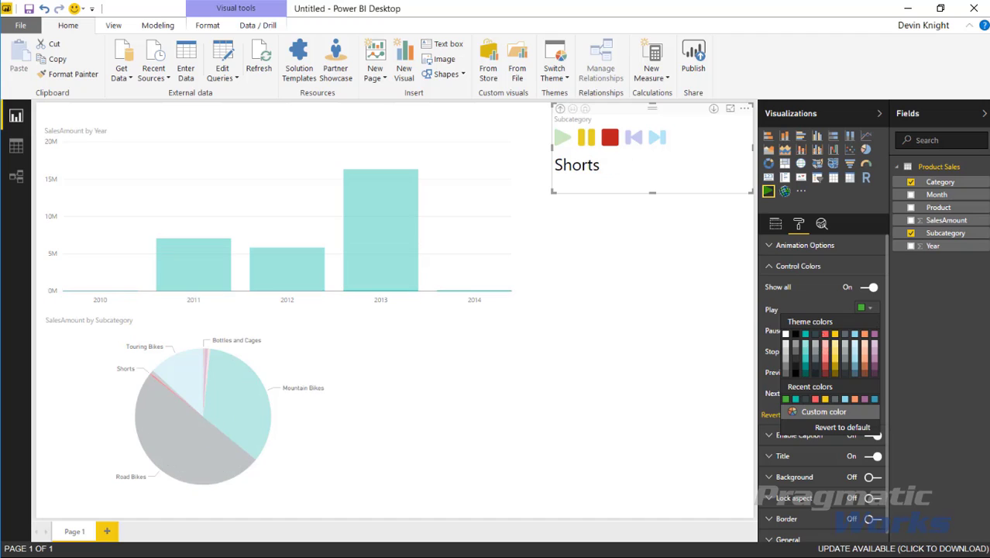
{"action": "left_click", "coordinate": [824, 334]}
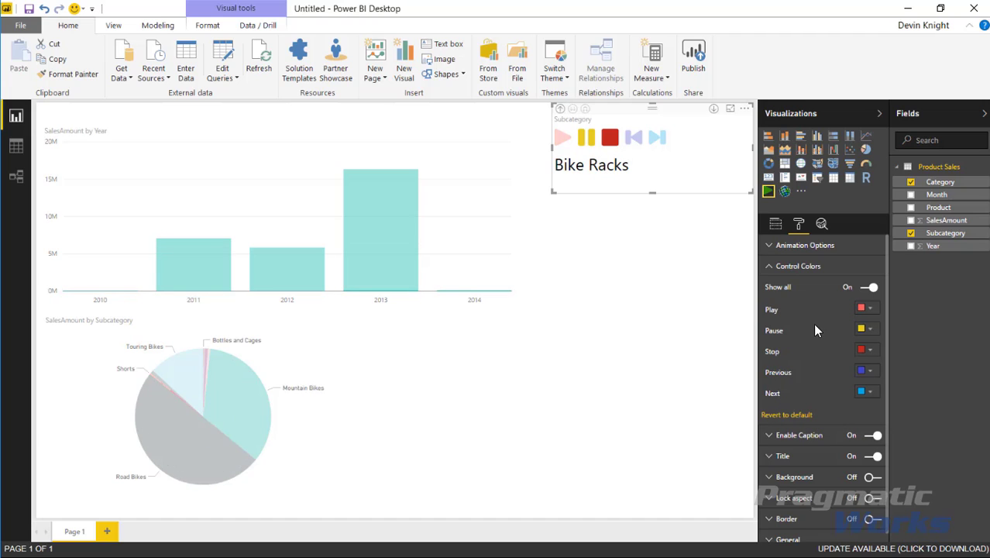
{"action": "left_click", "coordinate": [788, 416]}
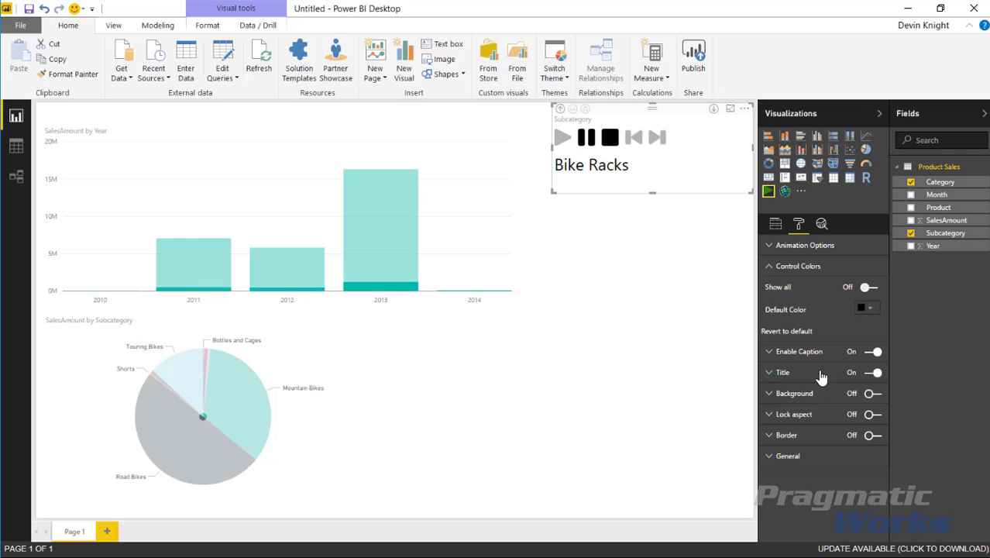
{"action": "left_click", "coordinate": [868, 288]}
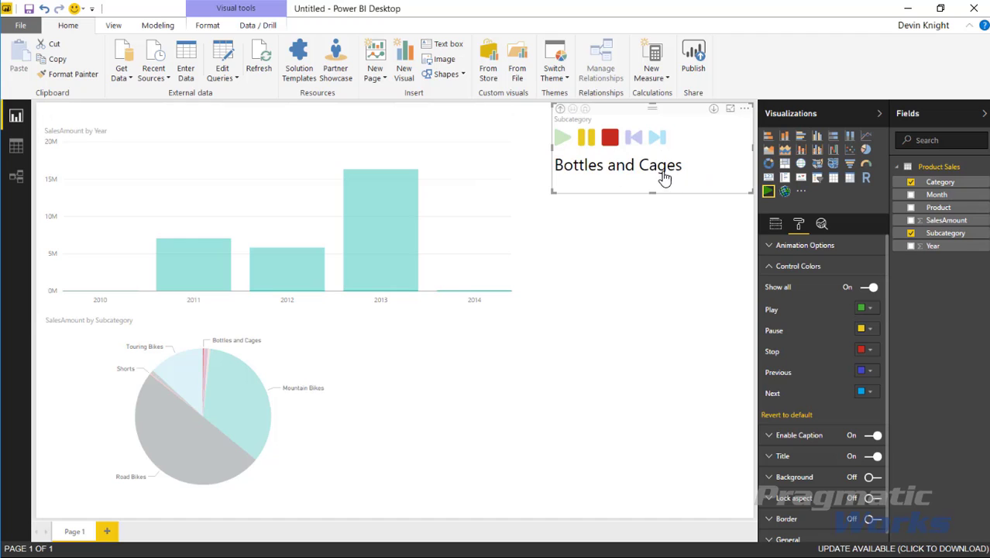
Set the Enable Caption text size to 25 and enlarge the player so the caption fits
{"action": "left_click", "coordinate": [770, 267]}
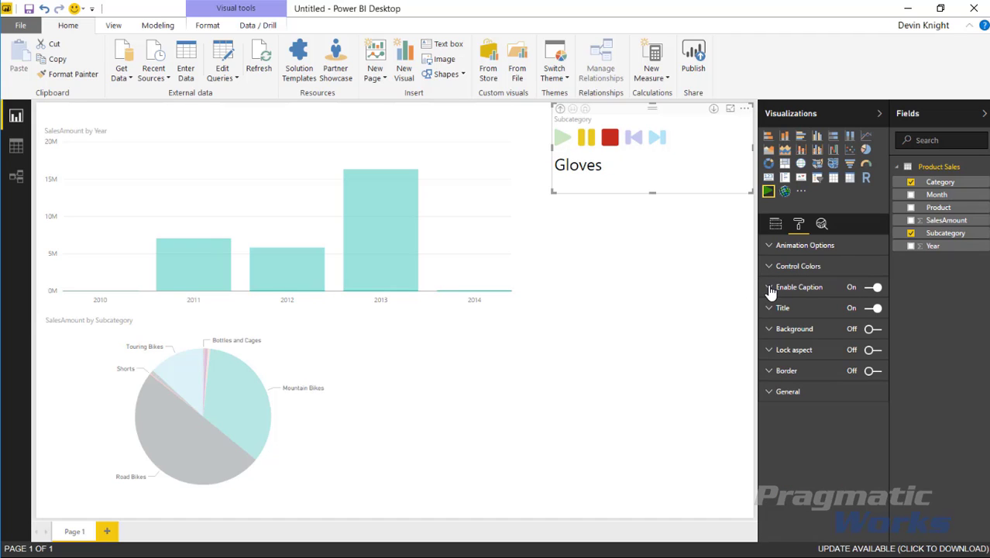
{"action": "left_click", "coordinate": [770, 288]}
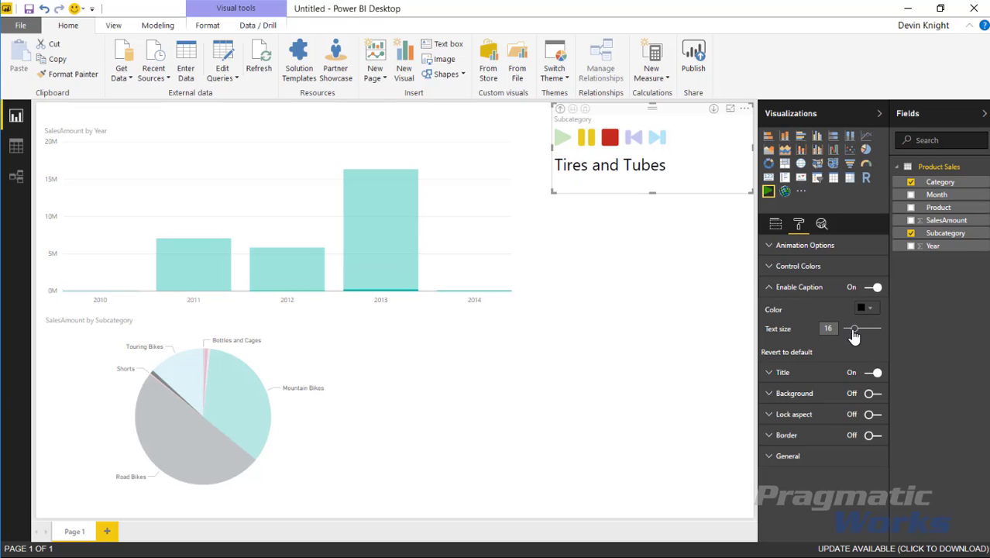
{"action": "left_click_drag", "start_coordinate": [853, 335], "coordinate": [867, 331]}
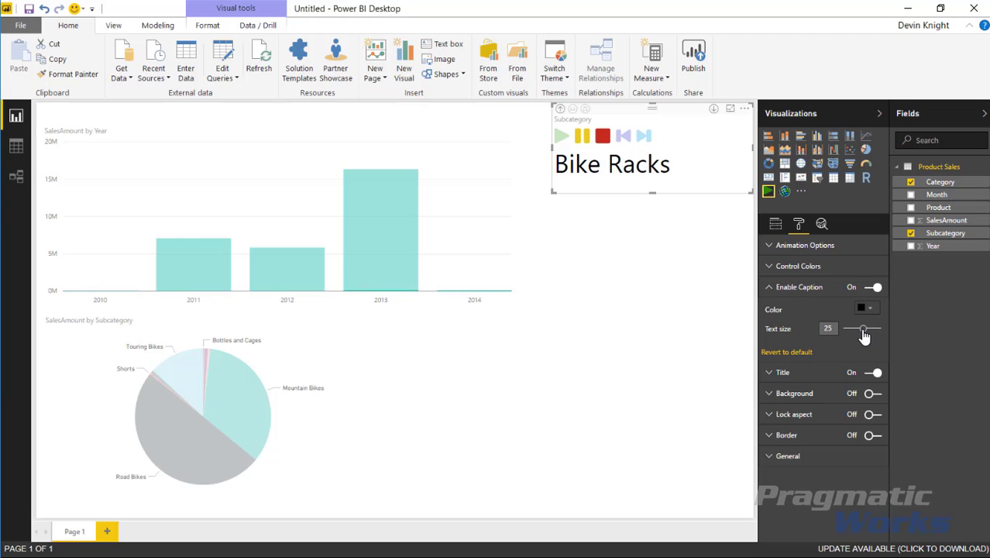
{"action": "left_click_drag", "start_coordinate": [866, 329], "coordinate": [862, 329]}
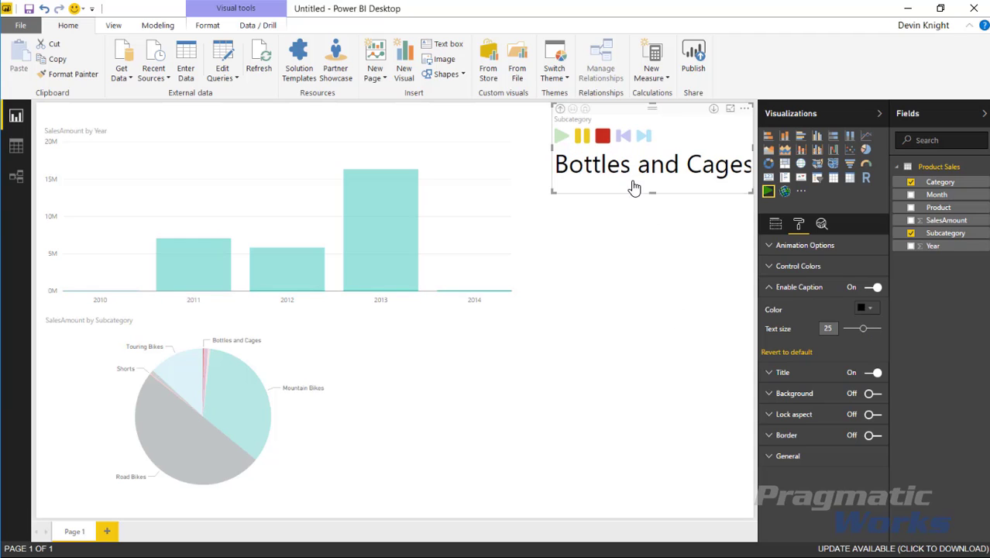
{"action": "left_click_drag", "start_coordinate": [551, 192], "coordinate": [534, 209]}
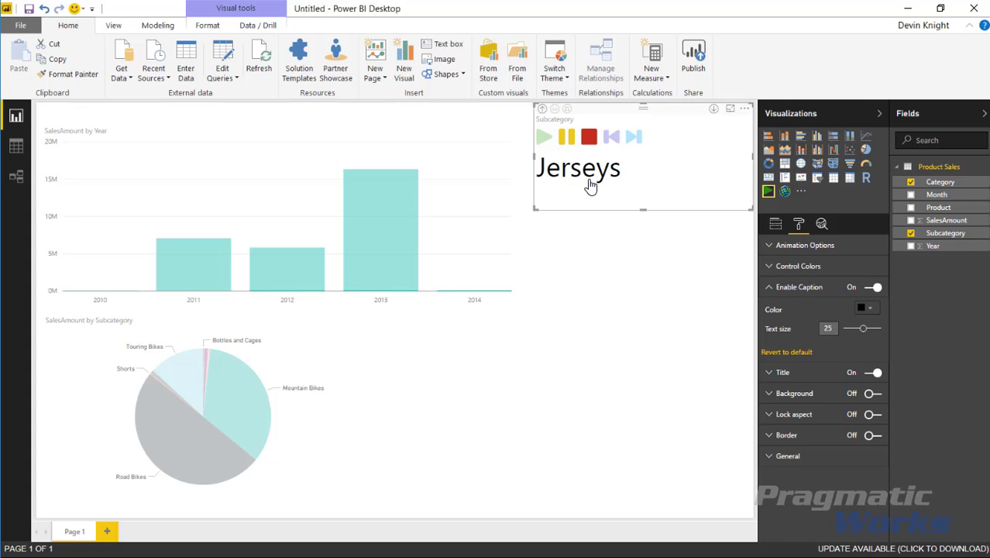
Switch the Visualizations pane from Format options back to the Drilldown Player's Category and Subcategory fields
{"action": "left_click", "coordinate": [777, 226]}
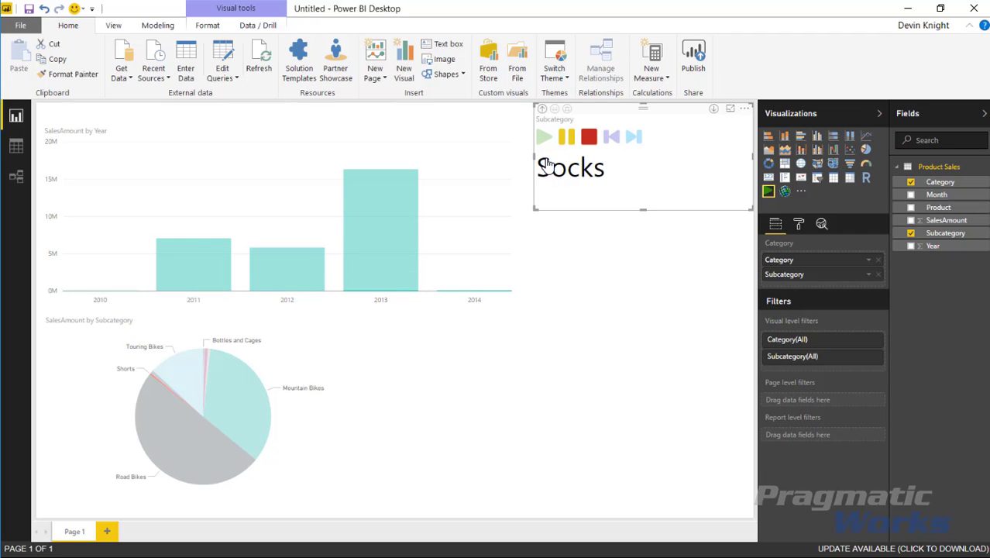